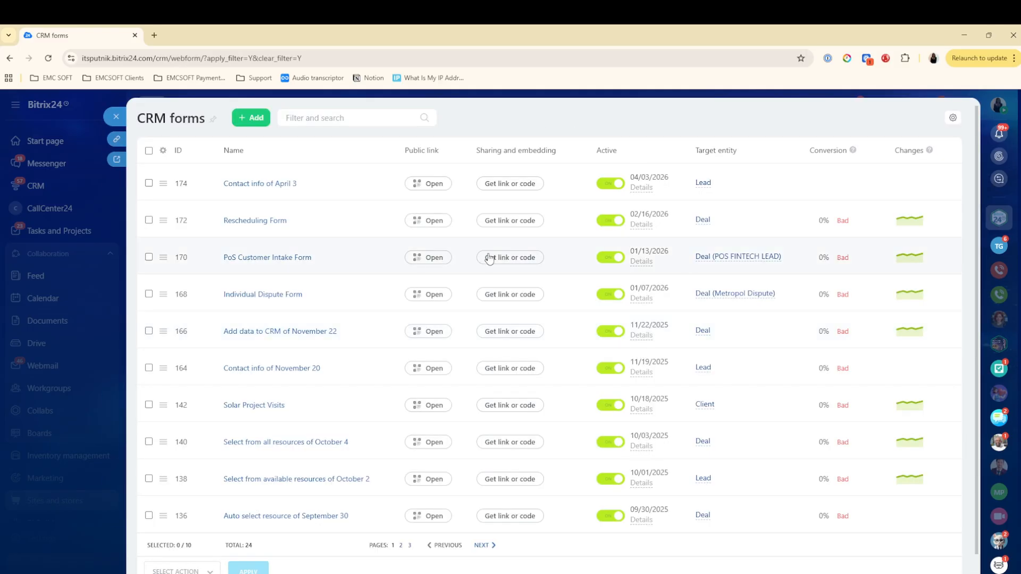
scroll(381, 257, down, 1)
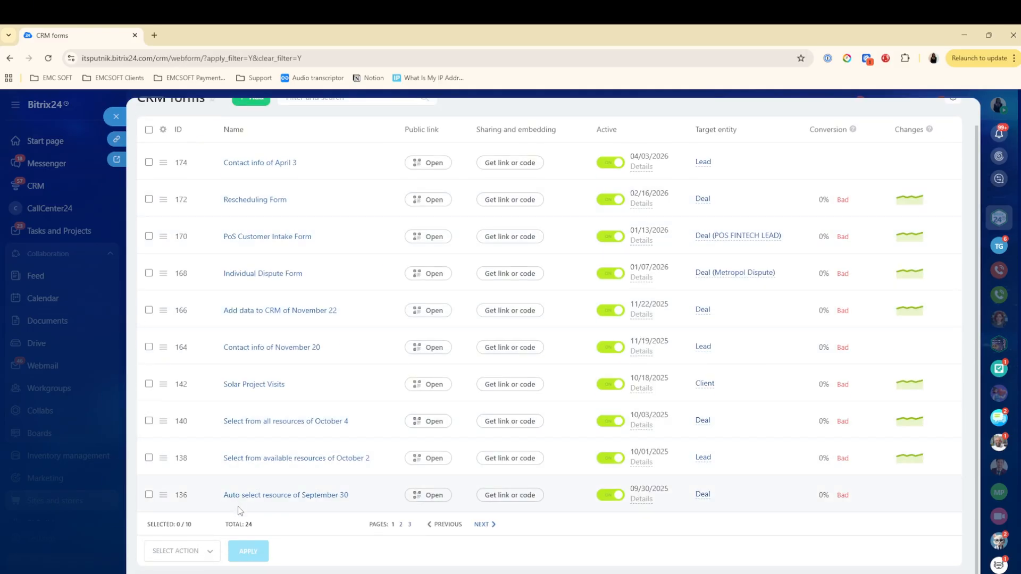
scroll(360, 516, up, 1)
click(164, 183)
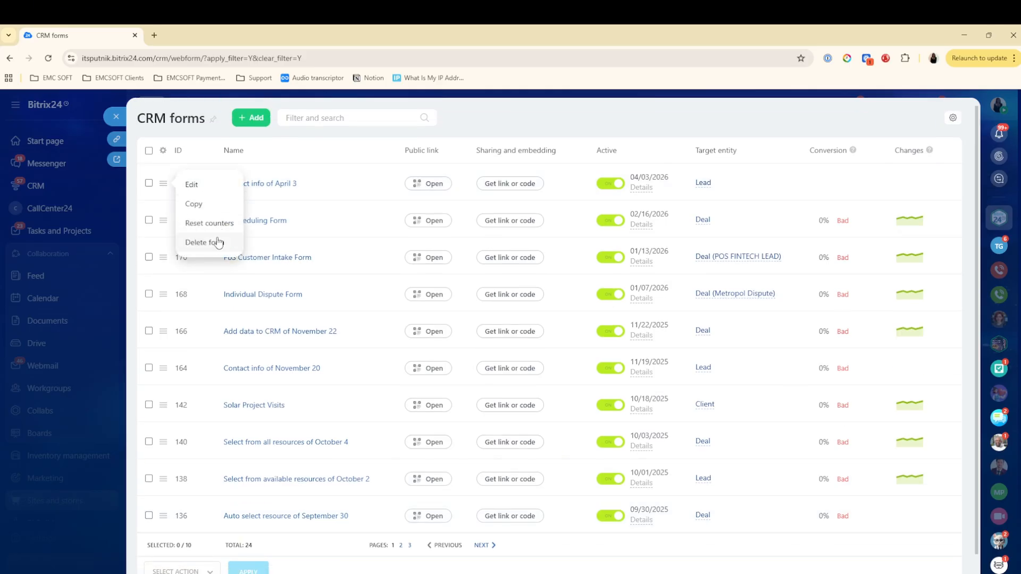
Create a website form from the Contact Center using the Feedback template and remove its Comment field
click(116, 116)
click(792, 240)
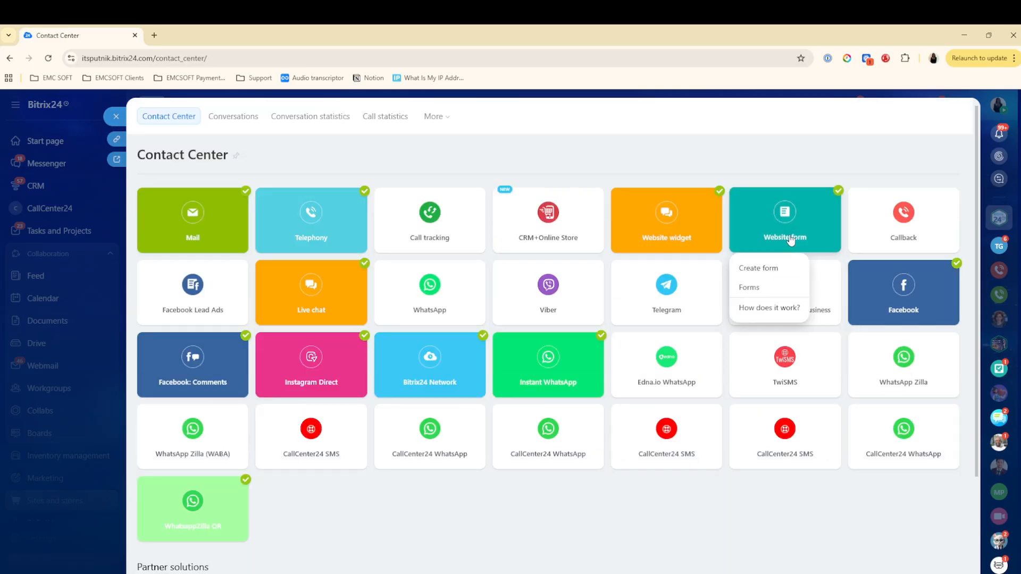
click(762, 268)
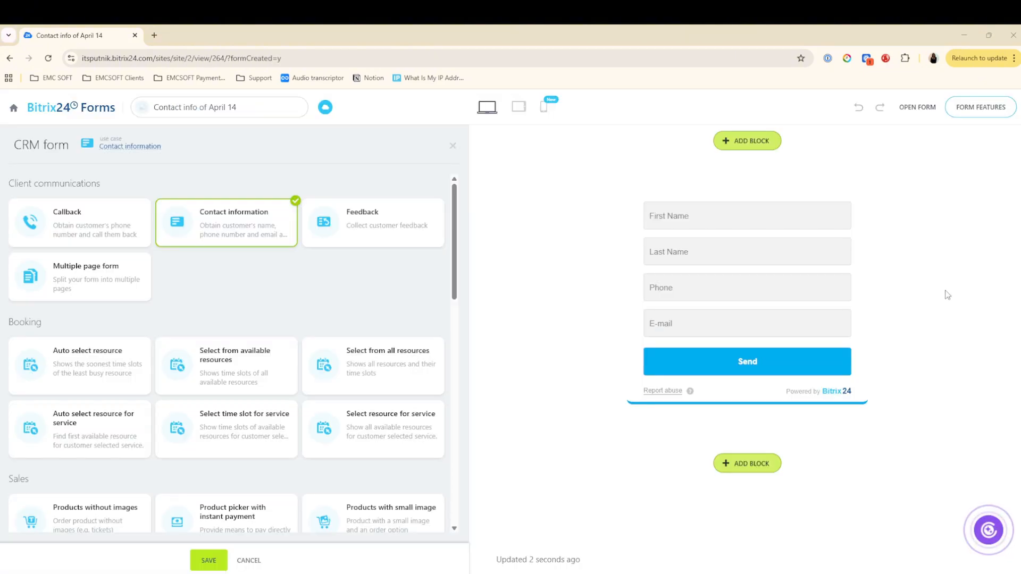
click(369, 226)
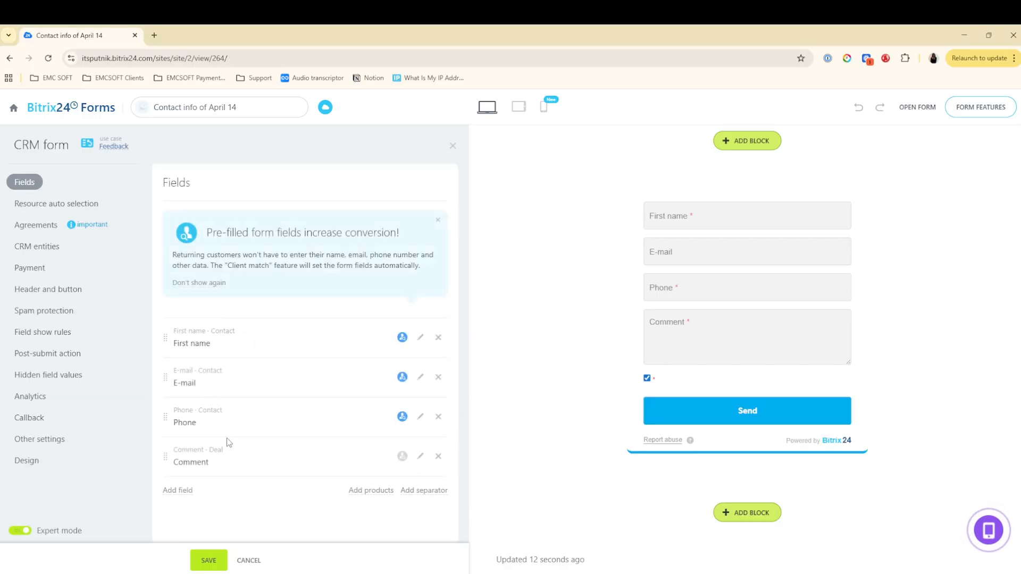
click(438, 457)
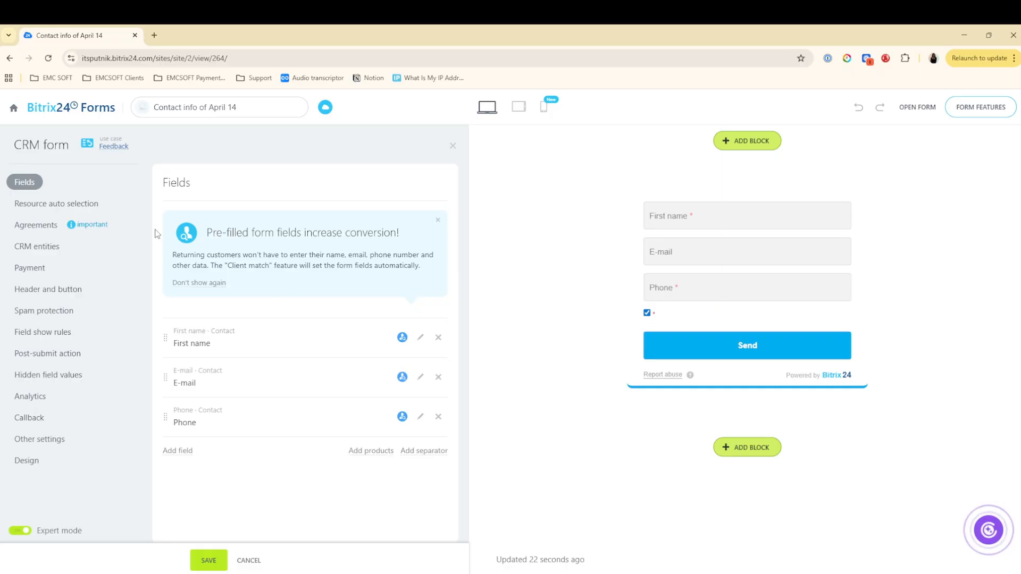
Rename the form to Test Website Form and save it
click(39, 439)
triple_click(259, 234)
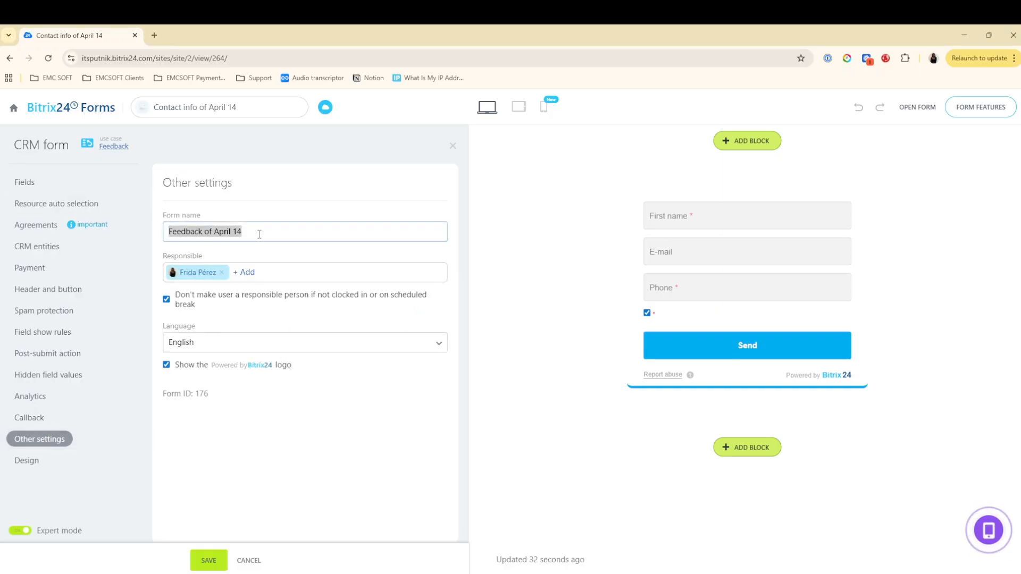
text(G)
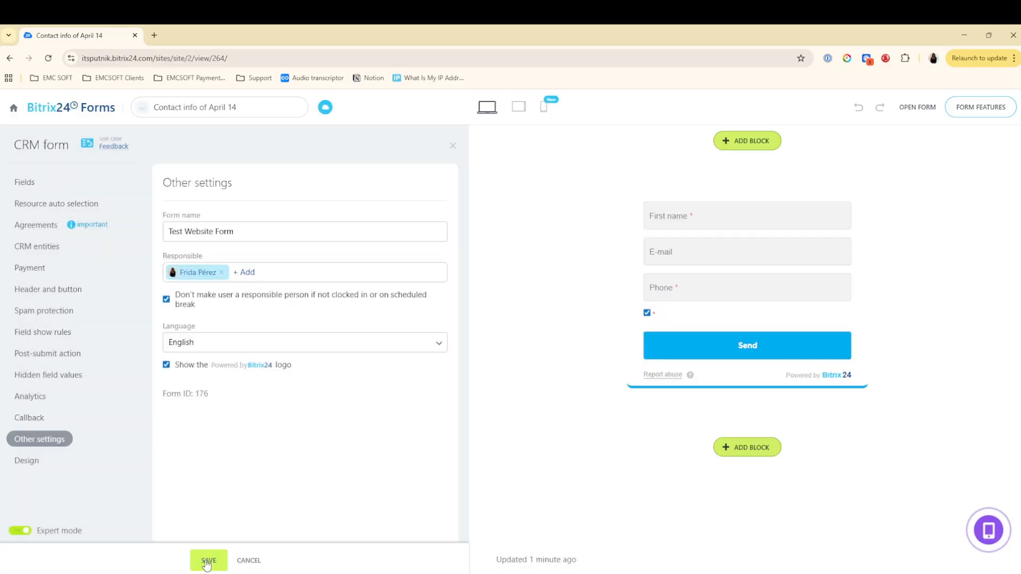
click(207, 563)
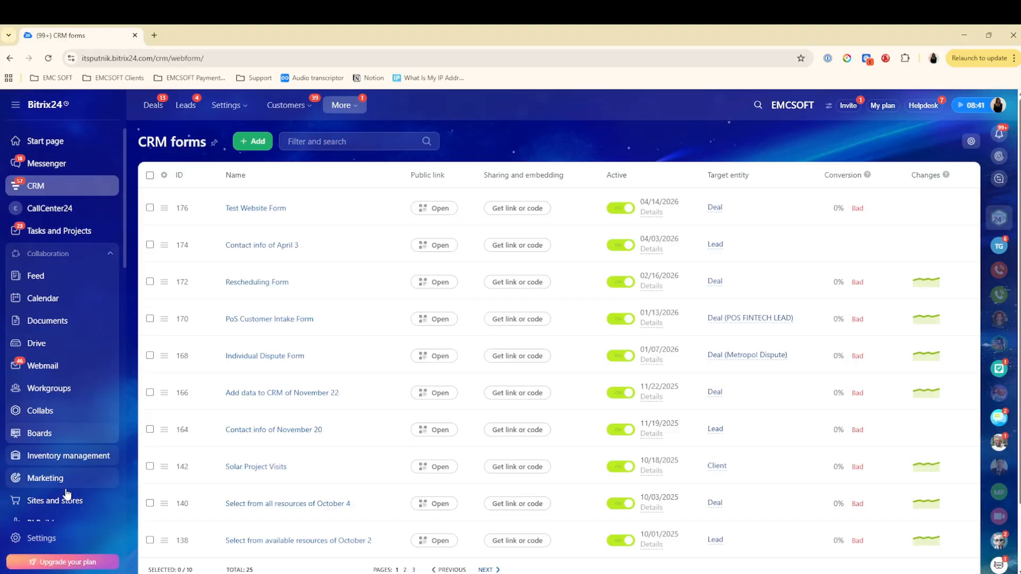
Go to Sites and stores, check the website forms list through the Contact Center, and return to the sites overview
click(140, 498)
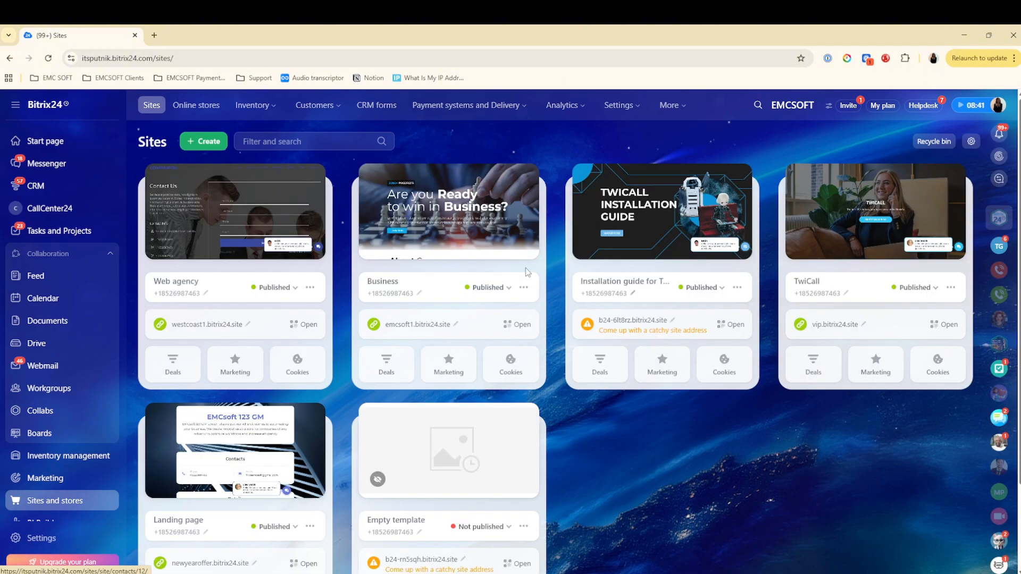
mouse_move(342, 107)
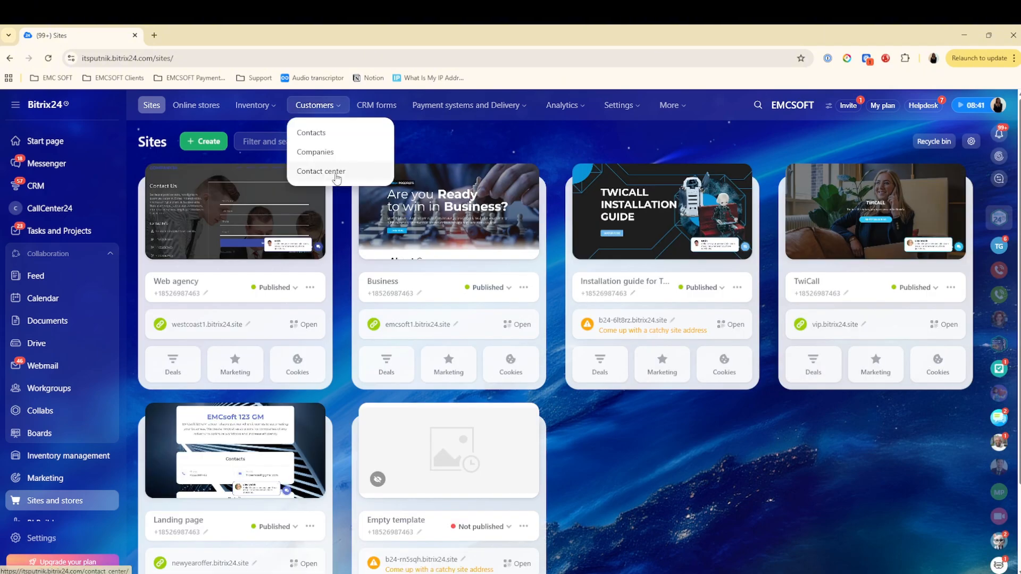
click(335, 171)
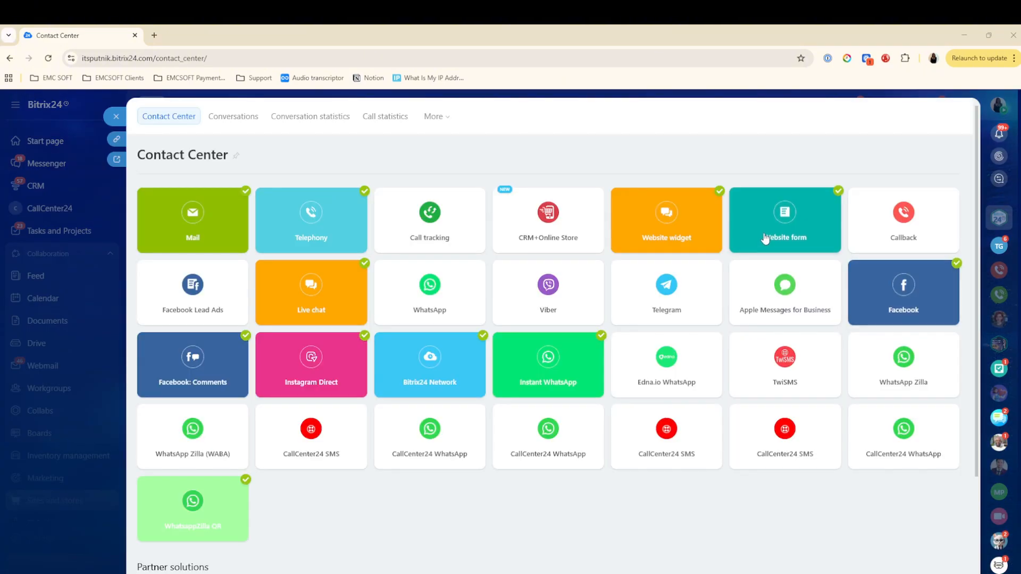
click(763, 237)
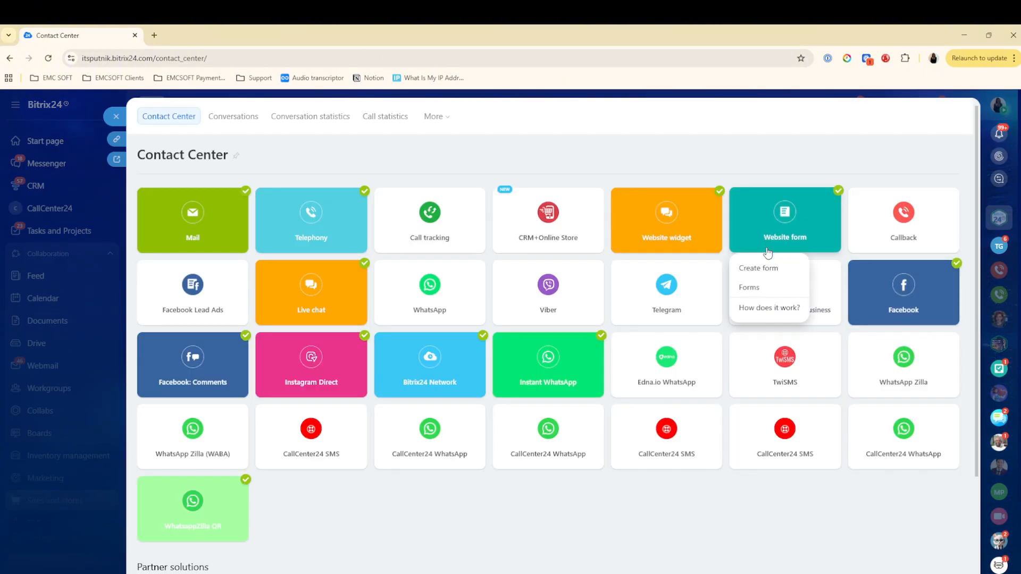
click(765, 292)
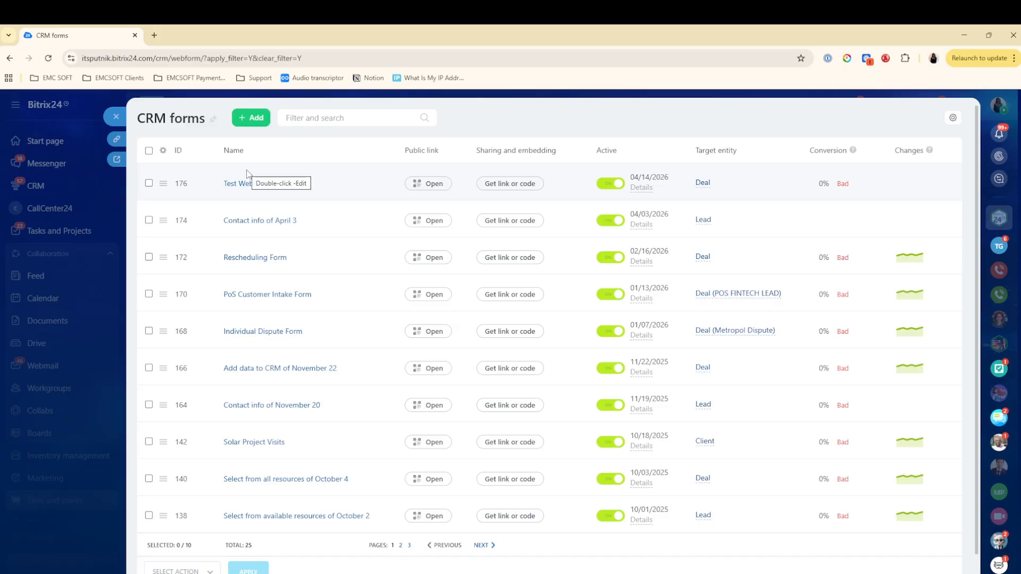
click(117, 117)
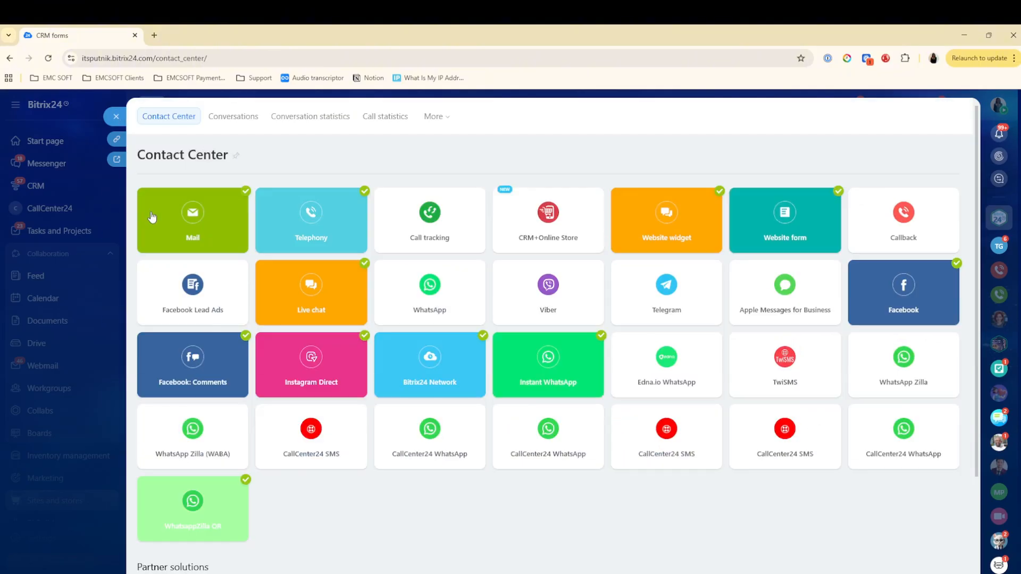
click(116, 117)
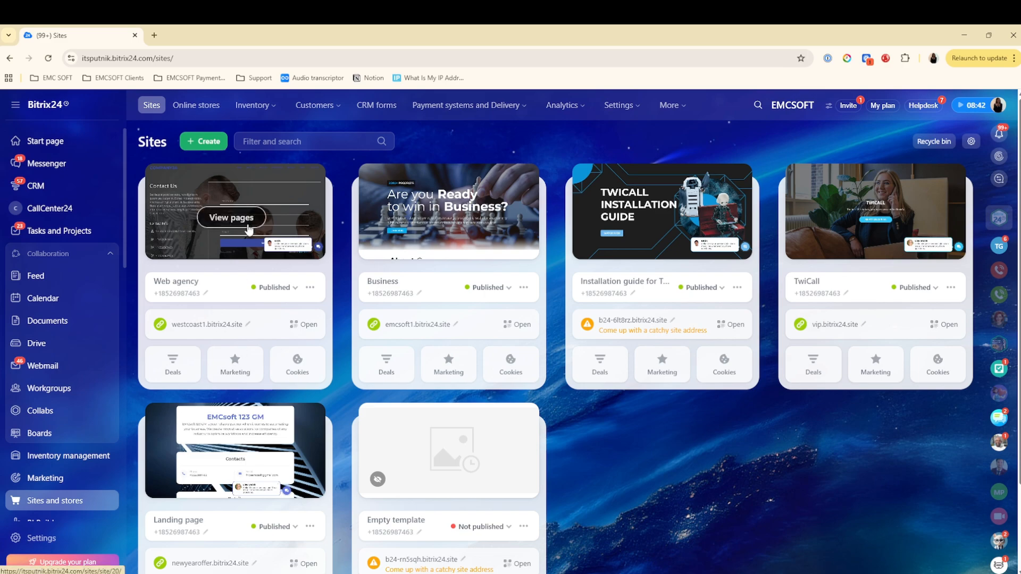
Open the main page of the Web agency site for editing
click(242, 219)
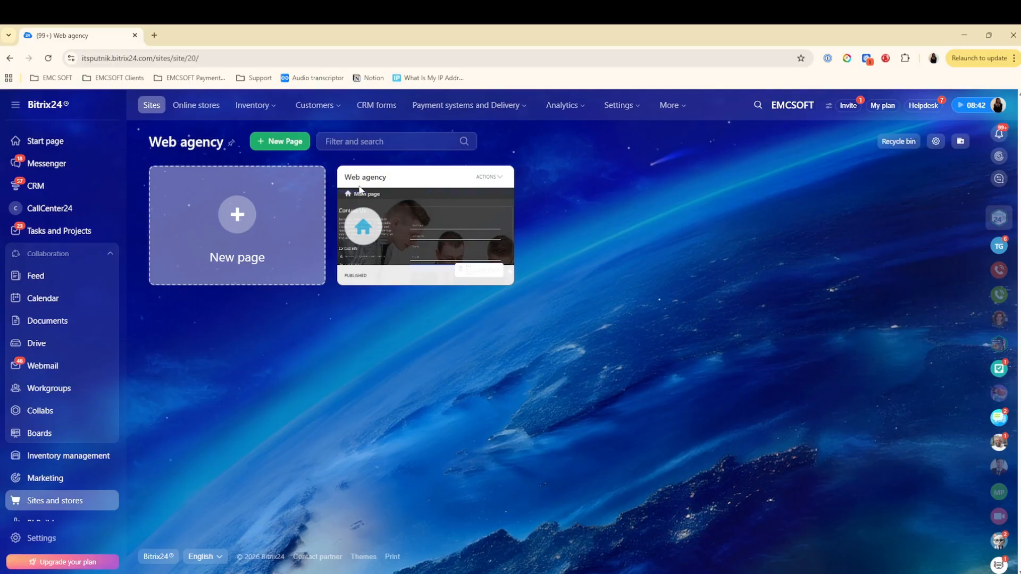
click(488, 176)
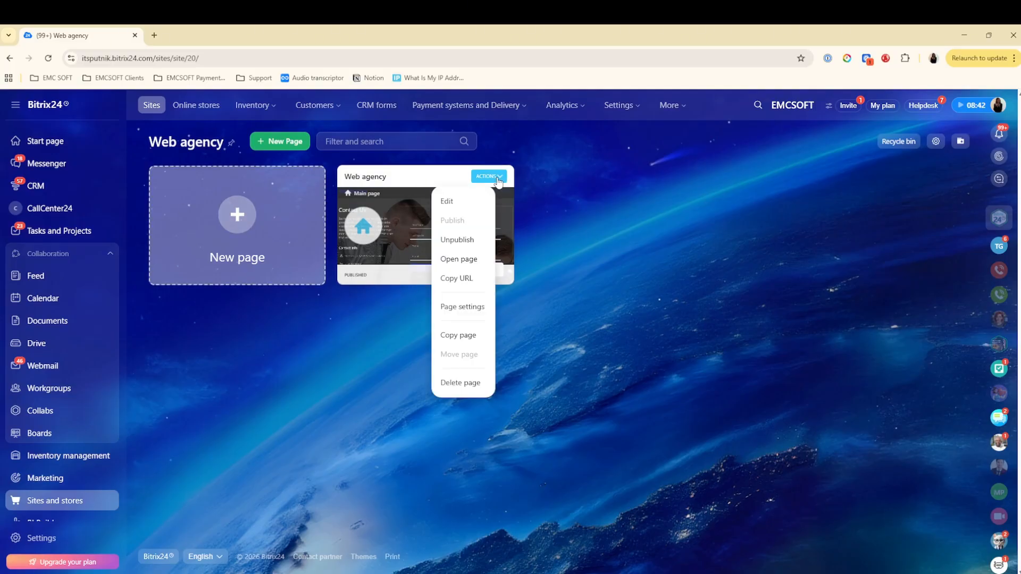
click(447, 201)
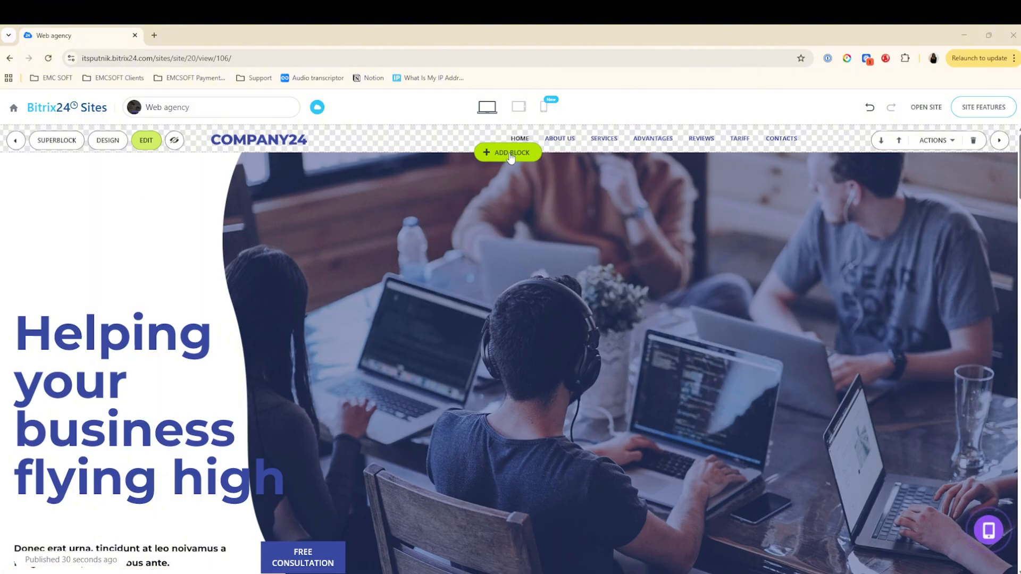
Add the CRM form block "Form on a light background, centered" directly below the site's navigation header
click(510, 153)
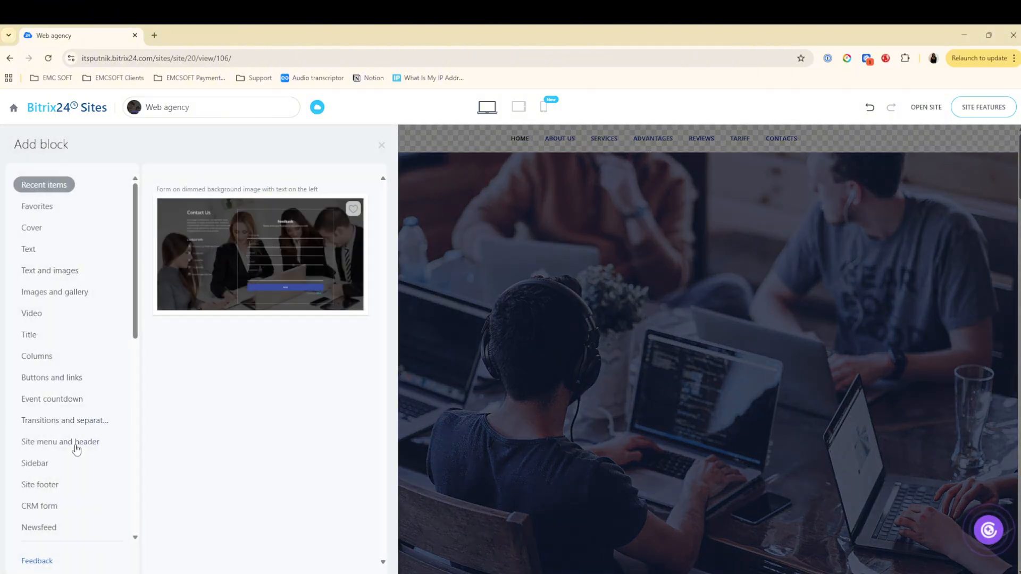
click(40, 507)
scroll(267, 329, down, 3)
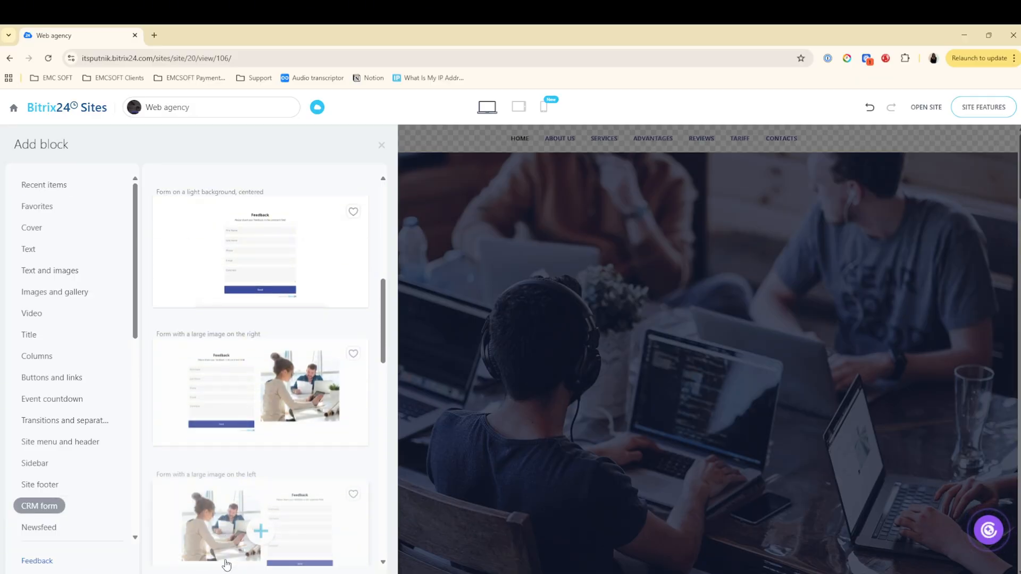
scroll(257, 264, down, 8)
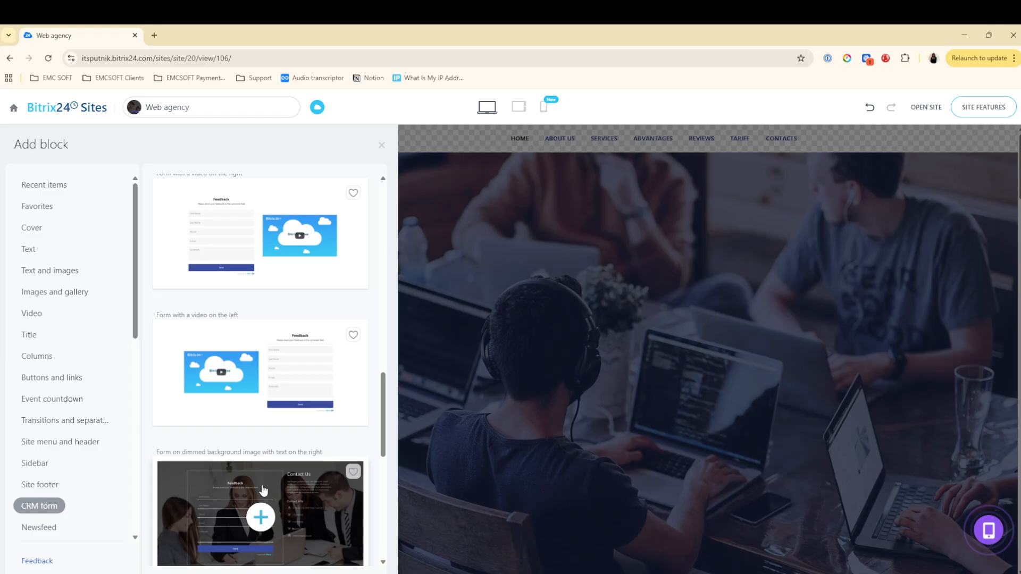
scroll(262, 490, down, 4)
scroll(261, 473, up, 10)
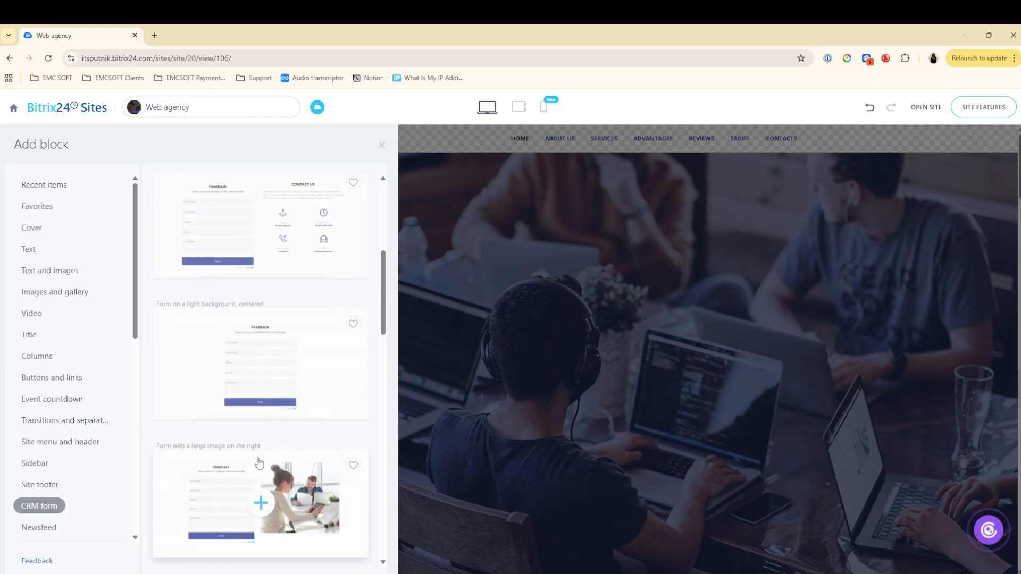
scroll(261, 463, down, 2)
click(246, 257)
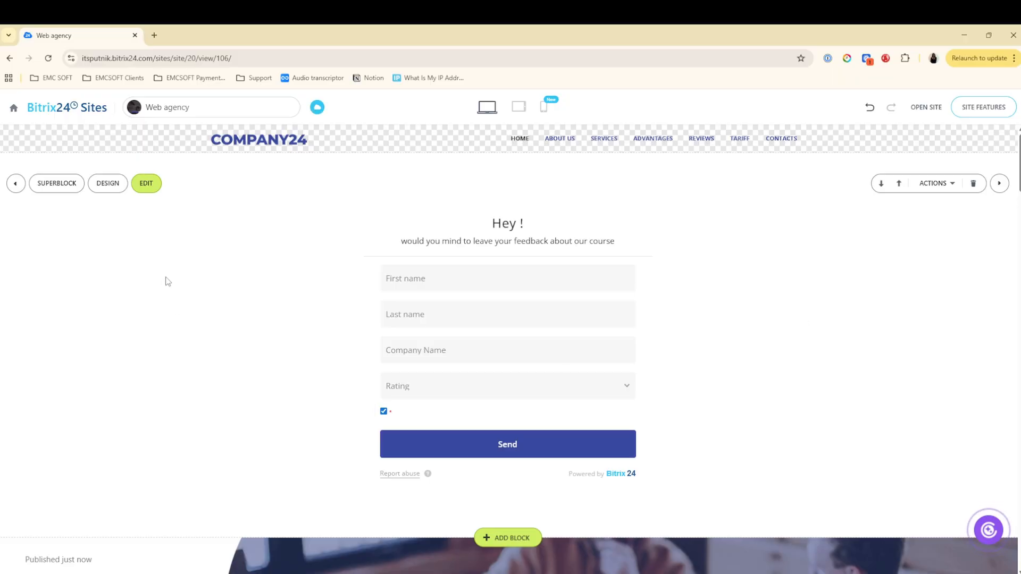
Assign Test Website Form as the CRM form of the new form block and save the block
click(150, 187)
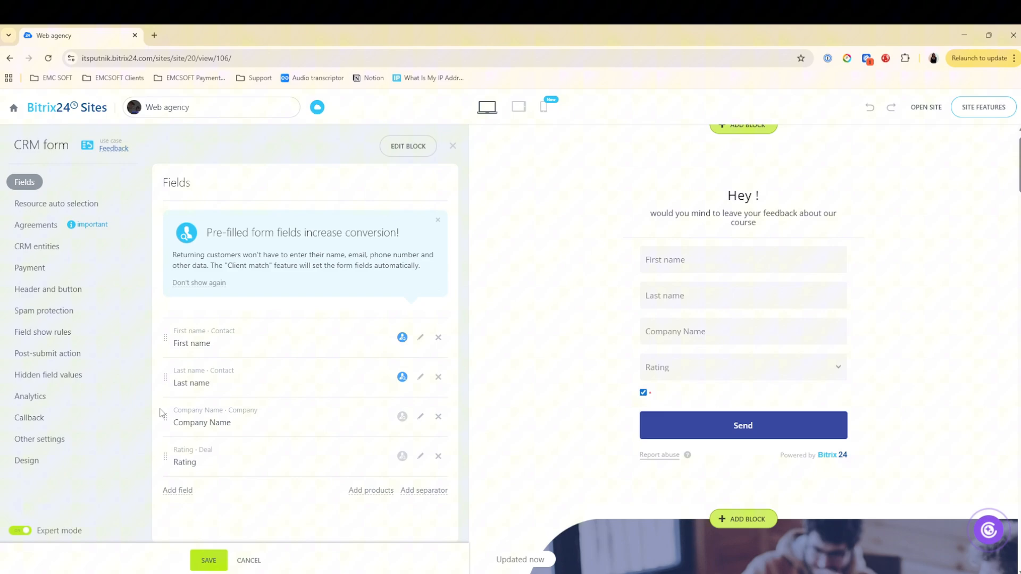
click(403, 147)
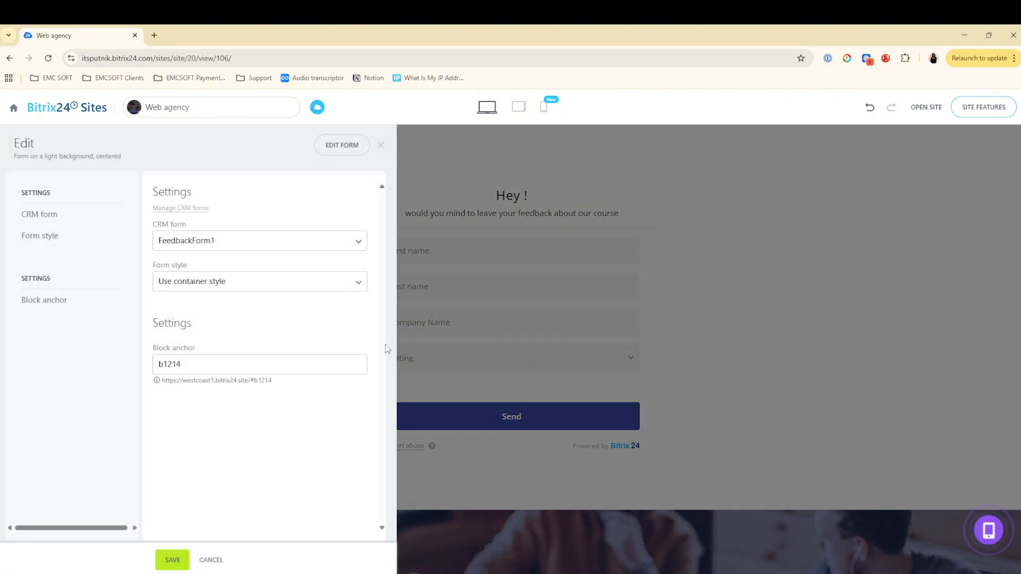
click(276, 250)
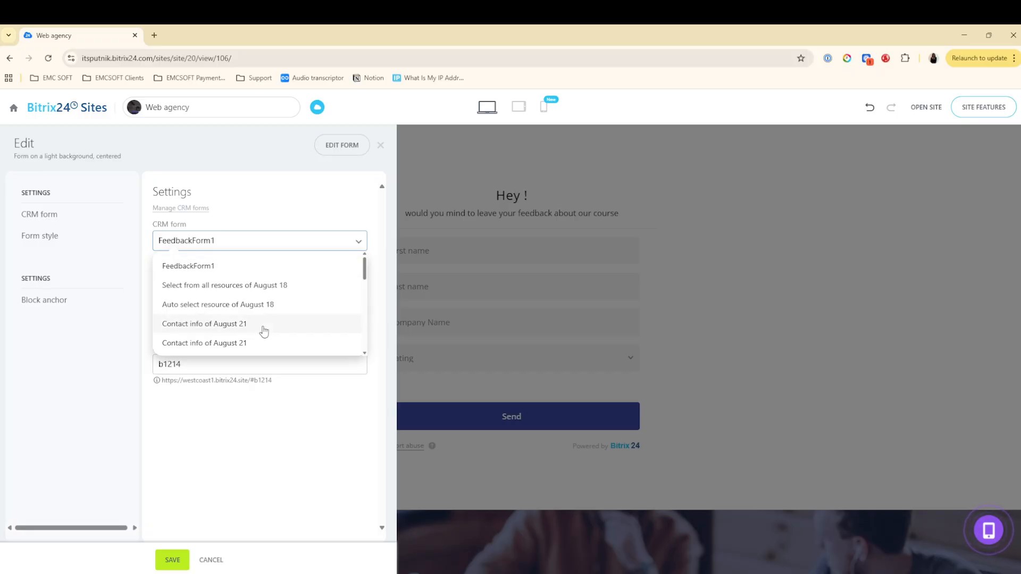
scroll(260, 285, down, 6)
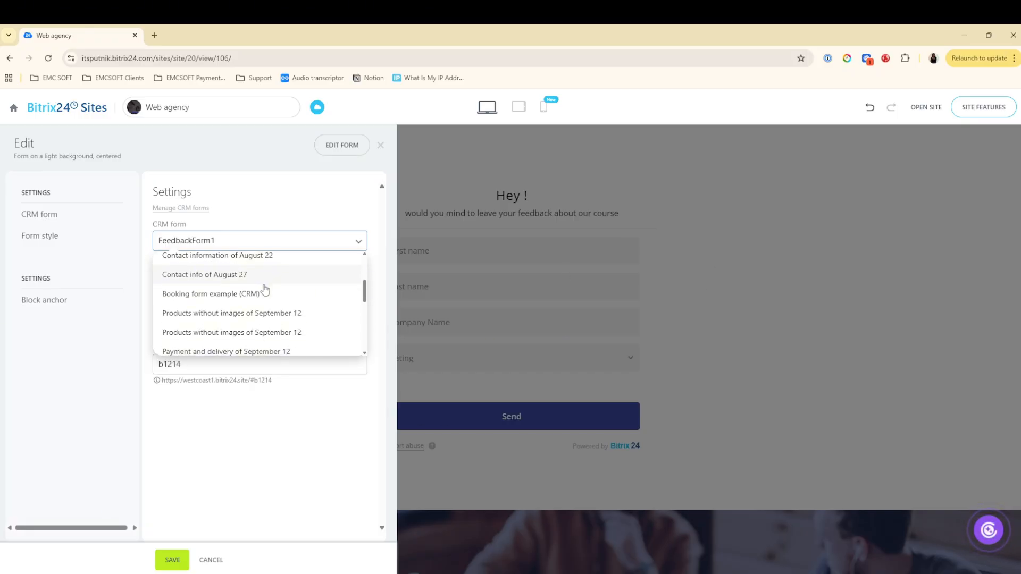
scroll(266, 292, down, 4)
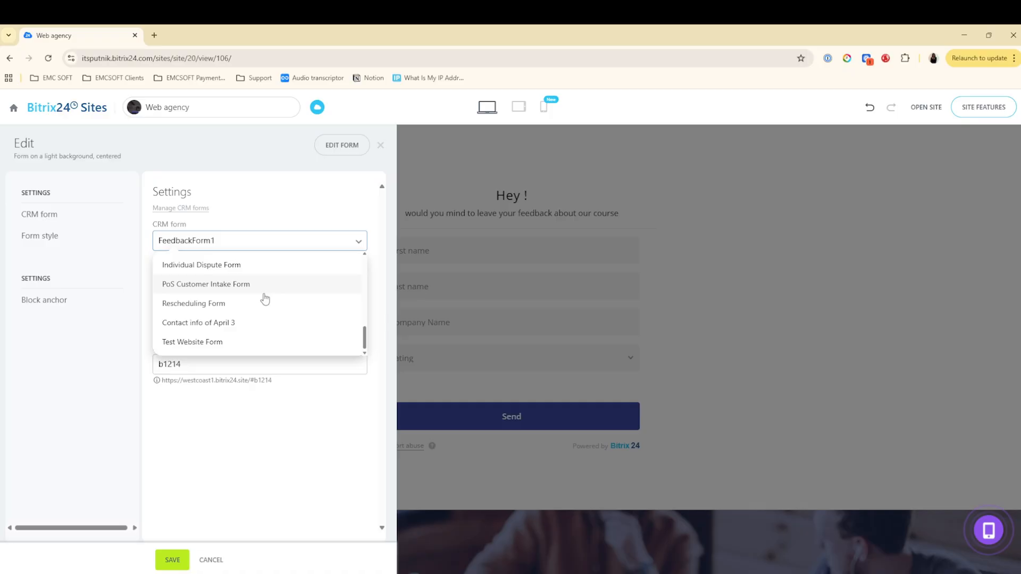
click(193, 341)
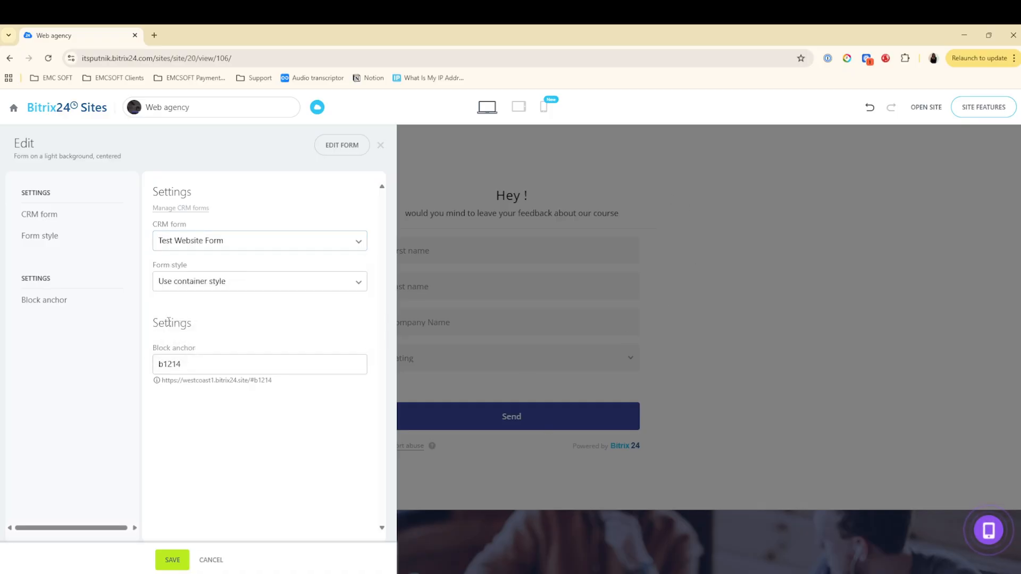
click(175, 557)
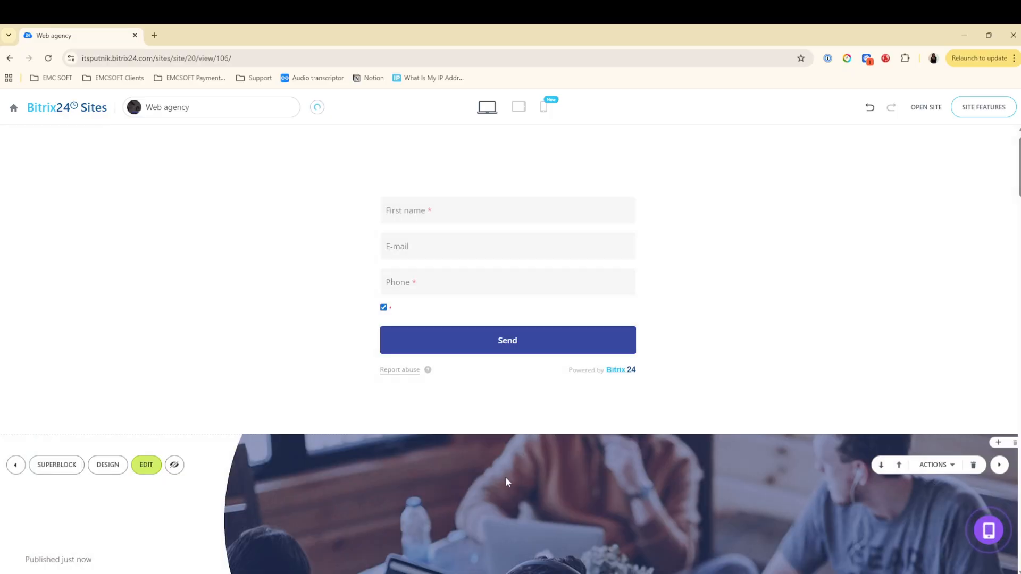
Open the live Web agency site and inspect the embedded form and the sections below it
click(920, 117)
click(910, 296)
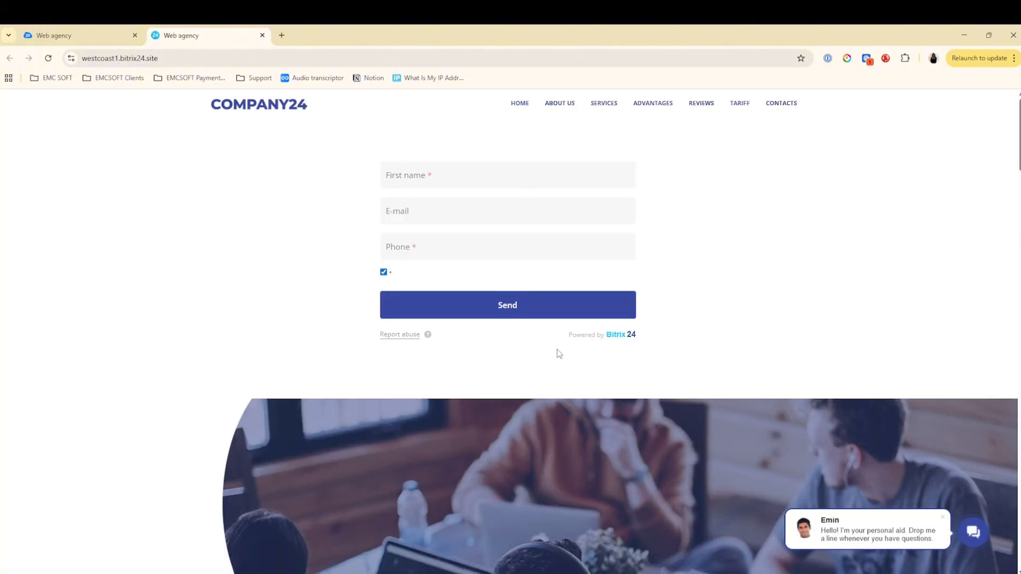
scroll(729, 365, down, 12)
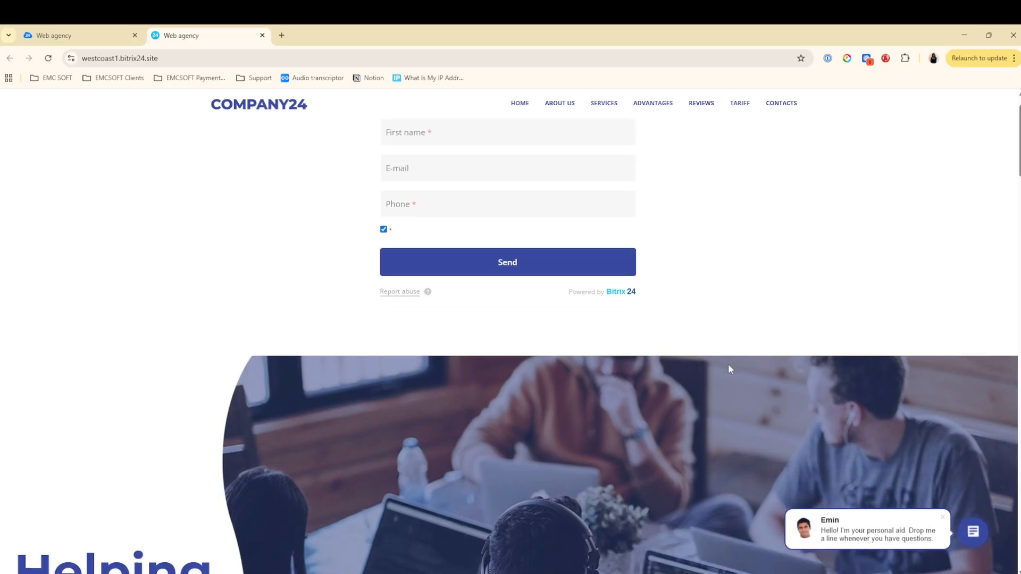
scroll(468, 319, down, 5)
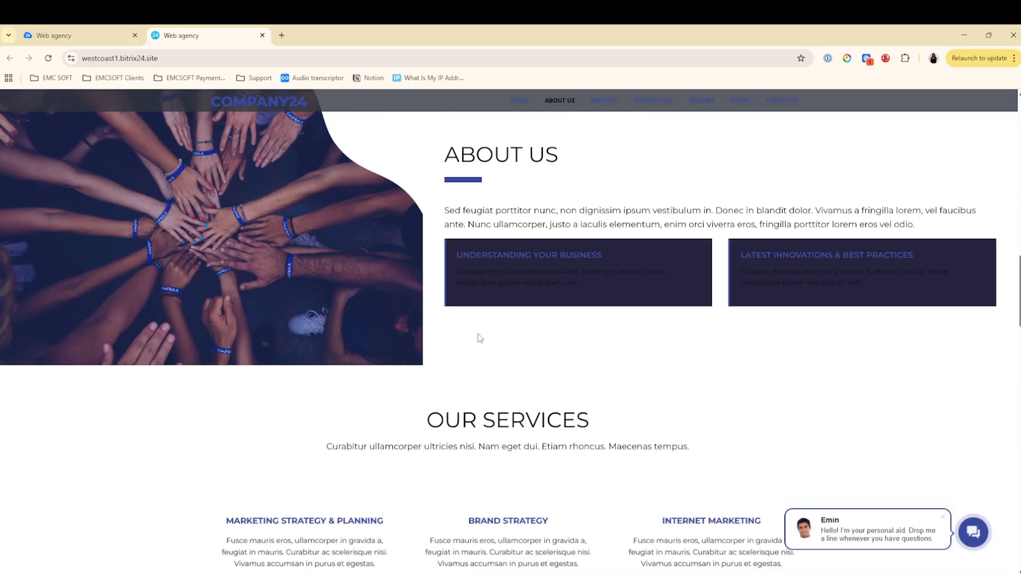
scroll(585, 320, up, 17)
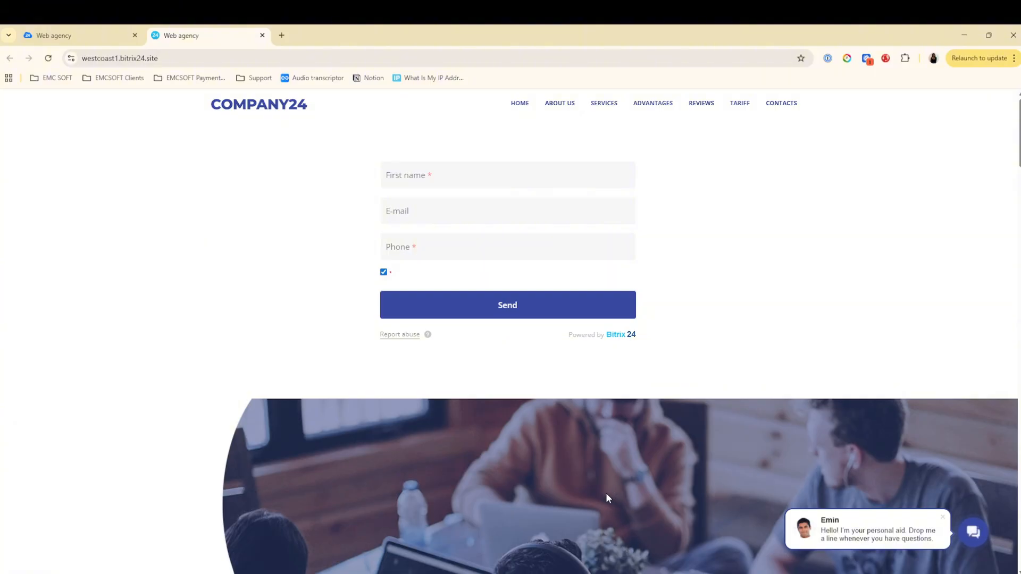
Leave the Web agency site editor and open the list of website forms from the Contact Center
click(102, 31)
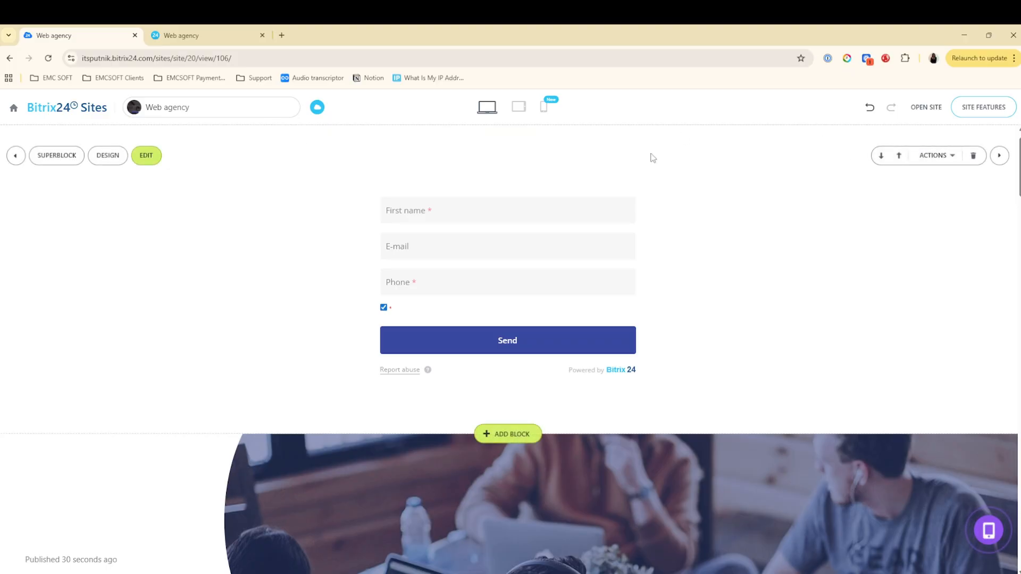
click(11, 109)
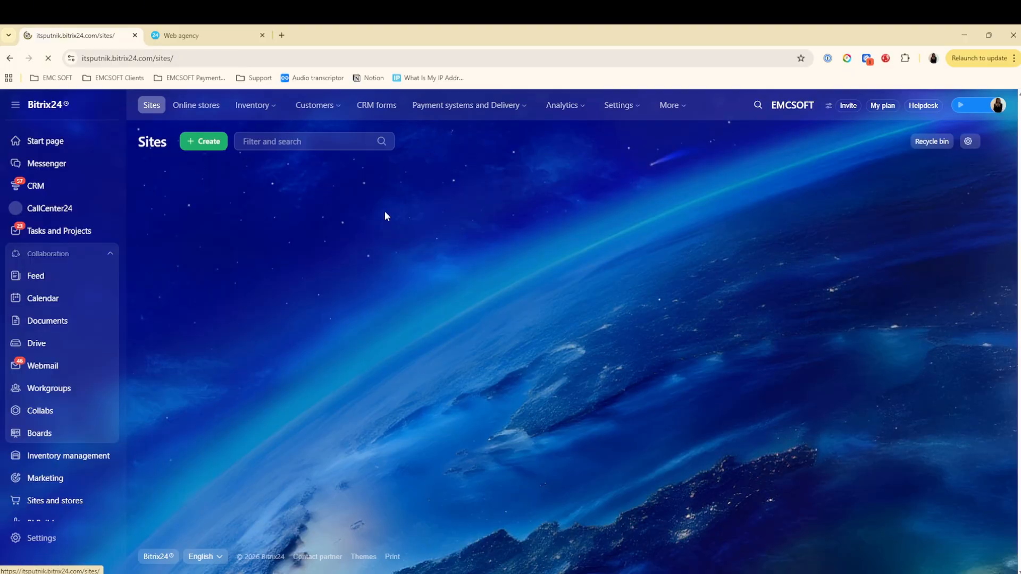
click(314, 104)
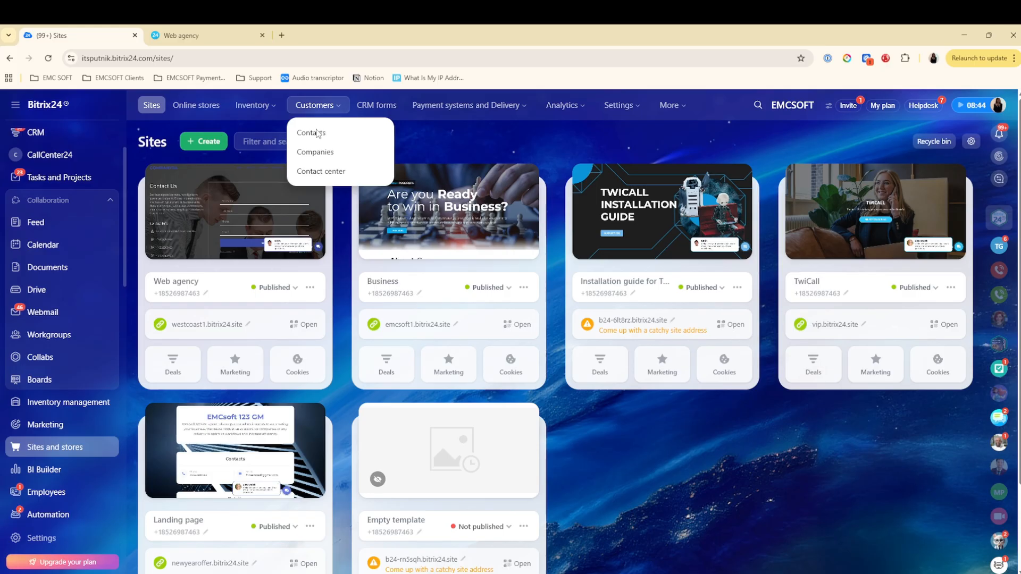
click(334, 174)
click(785, 228)
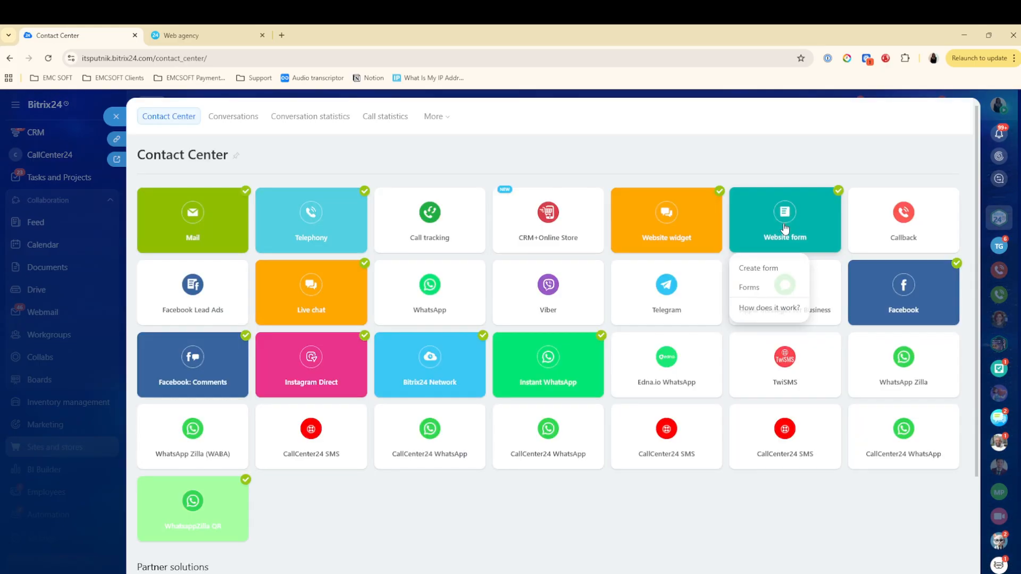
click(769, 293)
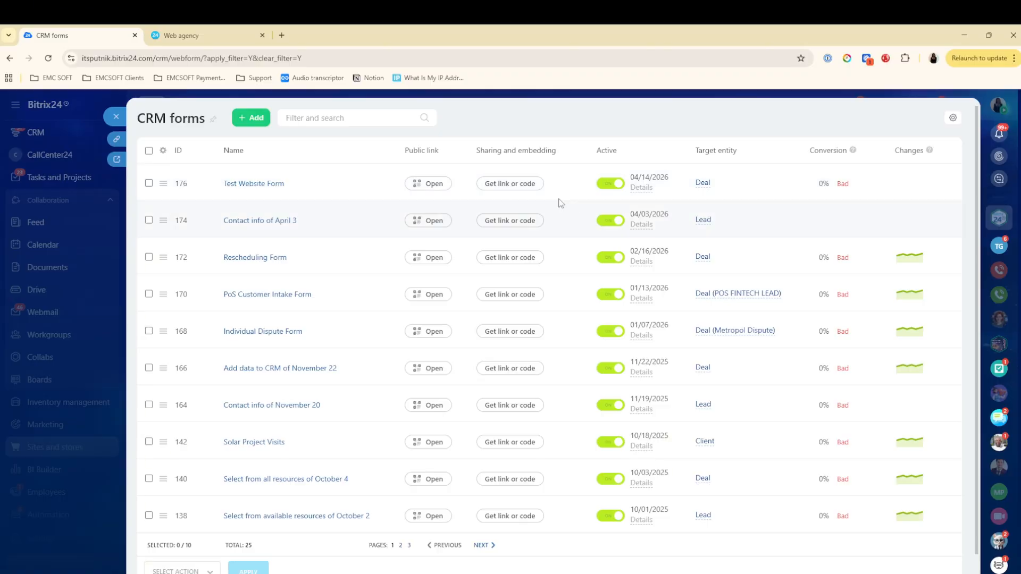
Examine the Website page embed code of Test Website Form, then return to the Contact Center
click(498, 184)
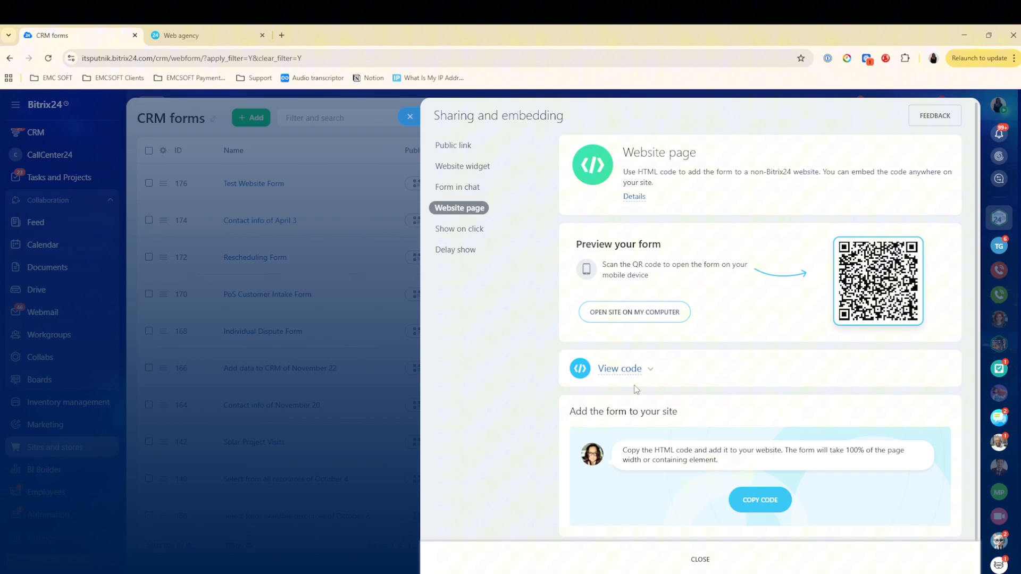
click(649, 371)
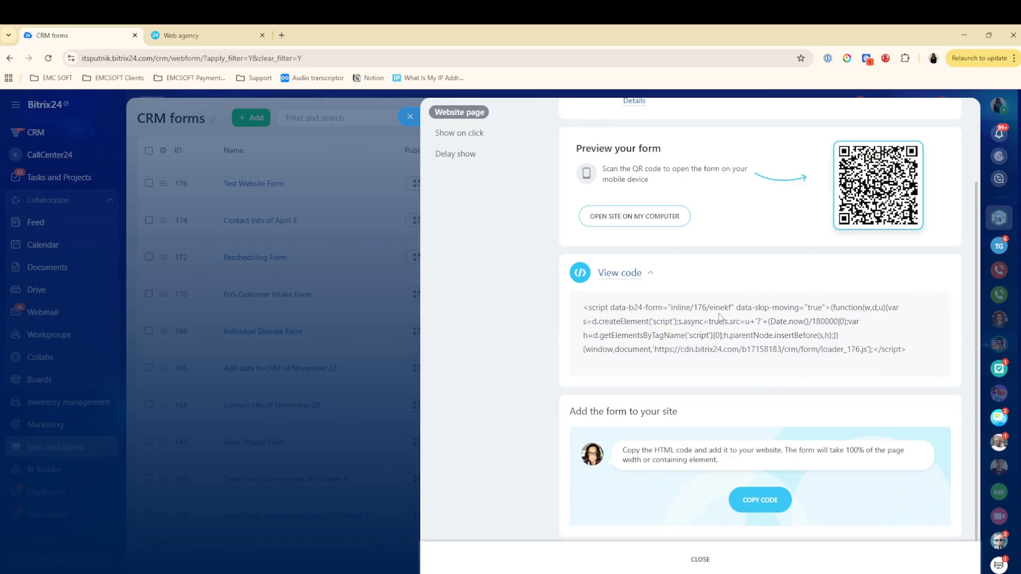
scroll(591, 195, up, 2)
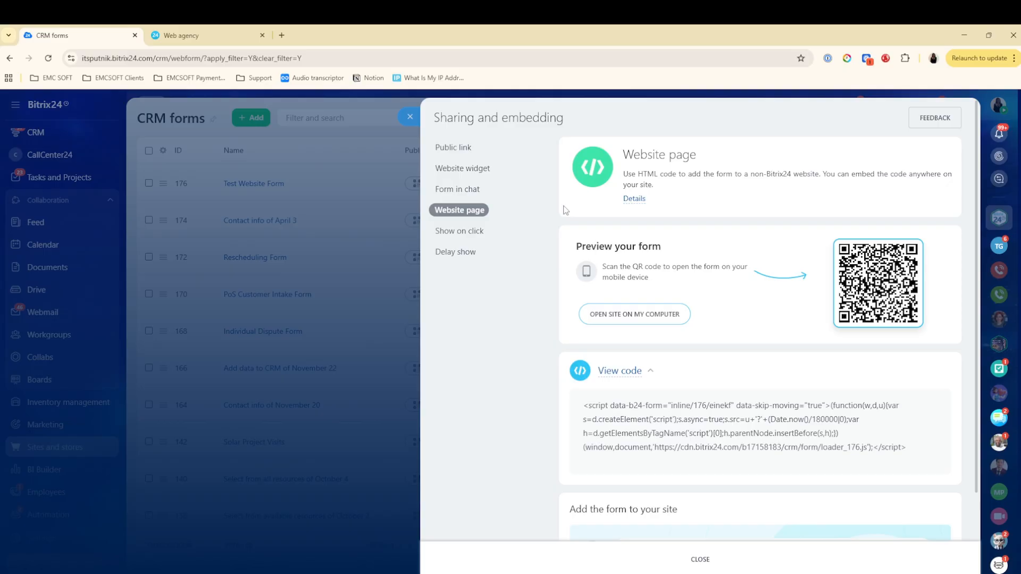
click(409, 118)
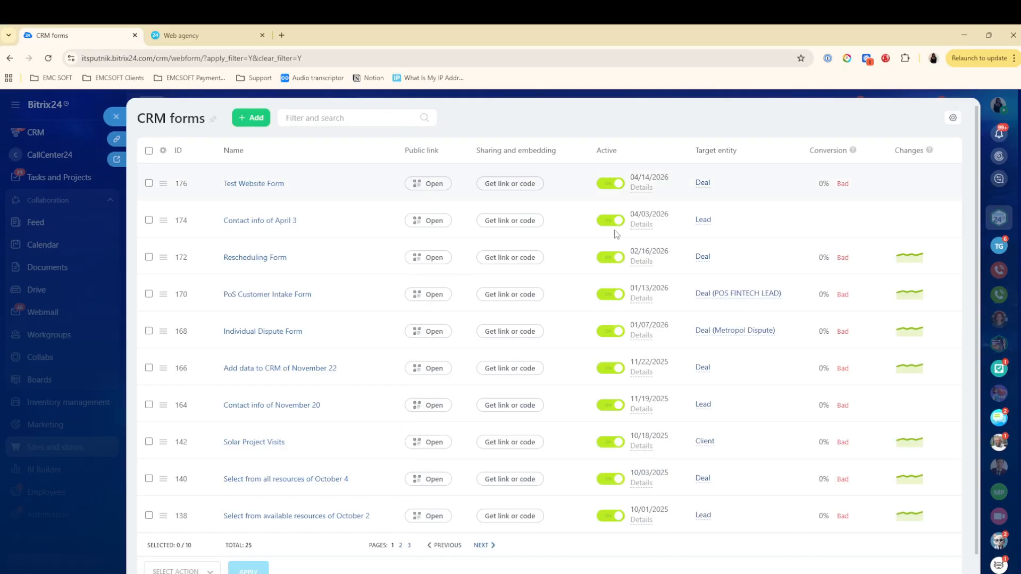
click(116, 117)
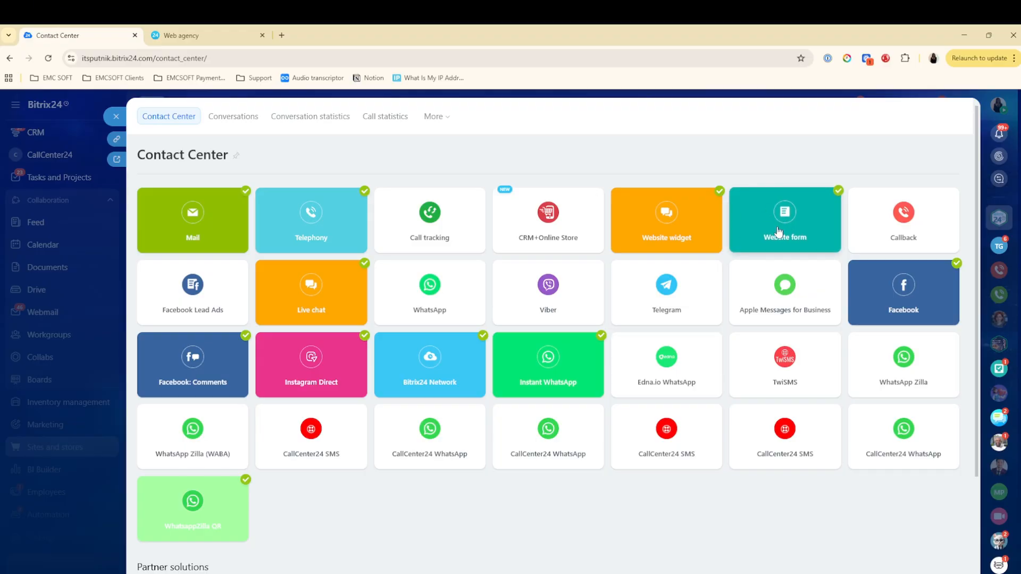